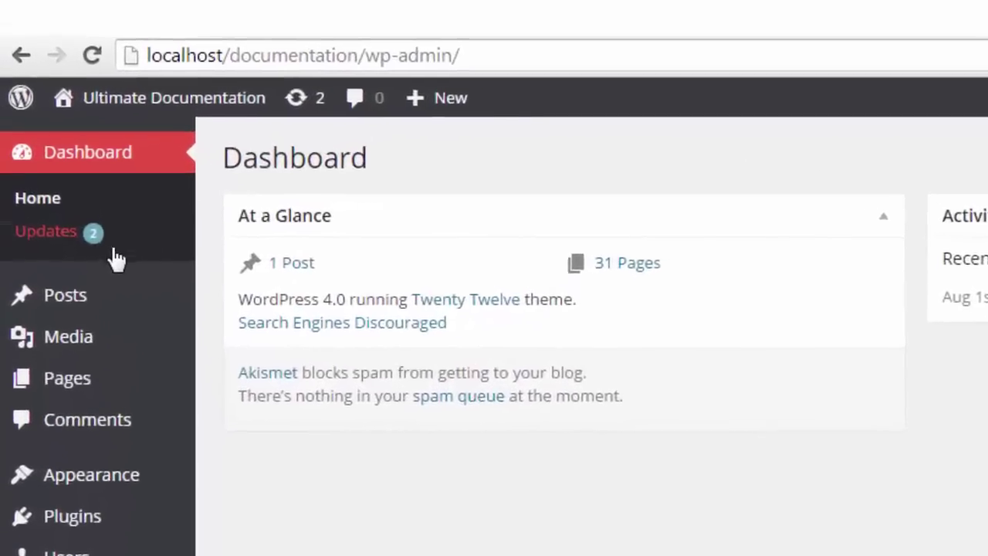
- Bring the untitled Notepad note with username, purchase code and API key labels over the WordPress dashboard
{"action": "mouse_move", "coordinate": [163, 294]}
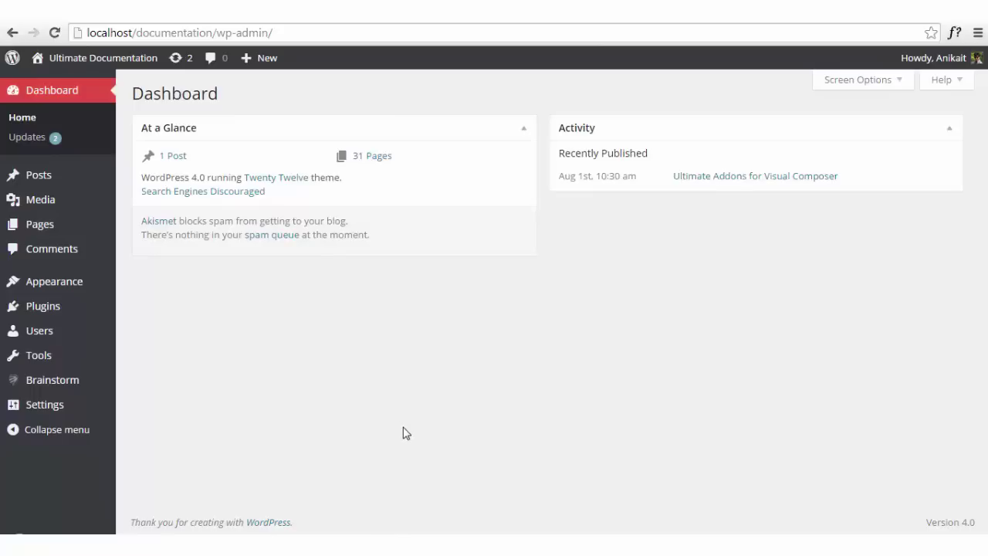
{"action": "mouse_move", "coordinate": [73, 386]}
- Highlight the username, Item purchase code and API key lines in the note one by one
{"action": "key", "text": "alt+Tab"}
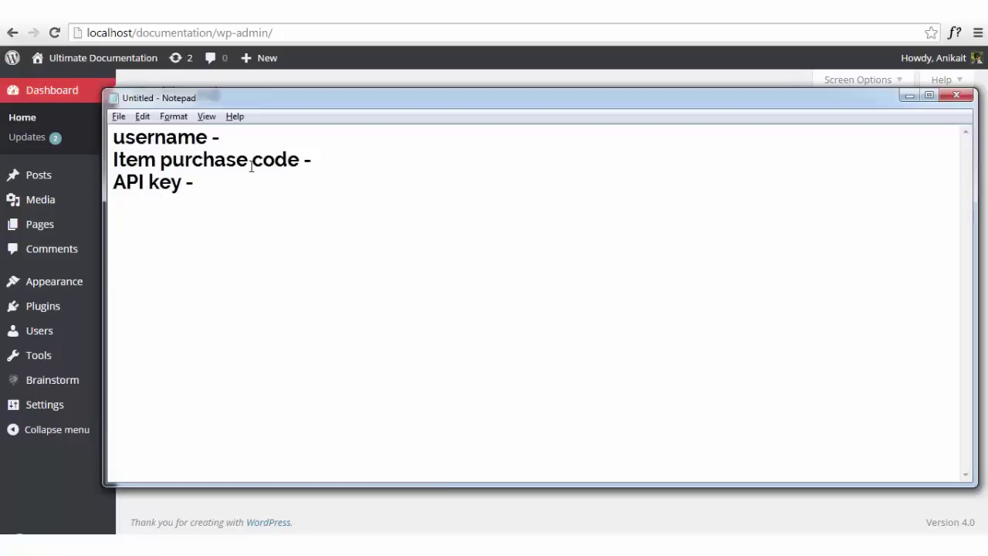
{"action": "left_click_drag", "start_coordinate": [227, 139], "coordinate": [70, 139]}
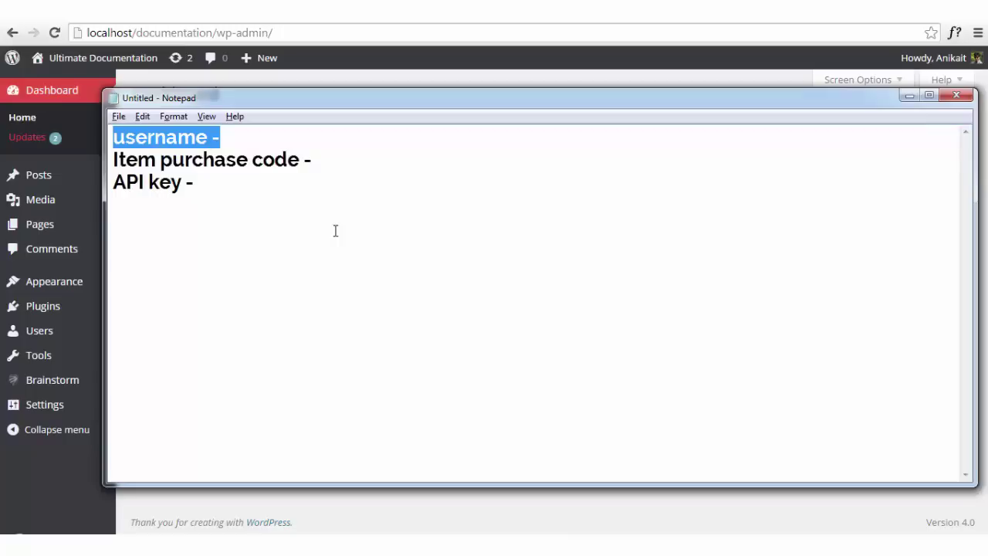
{"action": "left_click_drag", "start_coordinate": [329, 162], "coordinate": [115, 160]}
{"action": "left_click", "coordinate": [286, 216]}
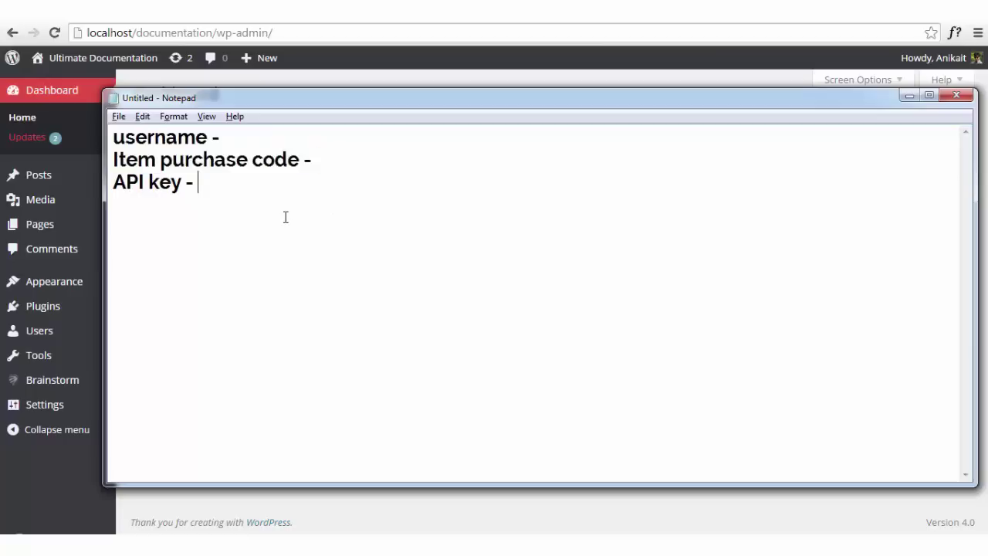
{"action": "left_click", "coordinate": [324, 163]}
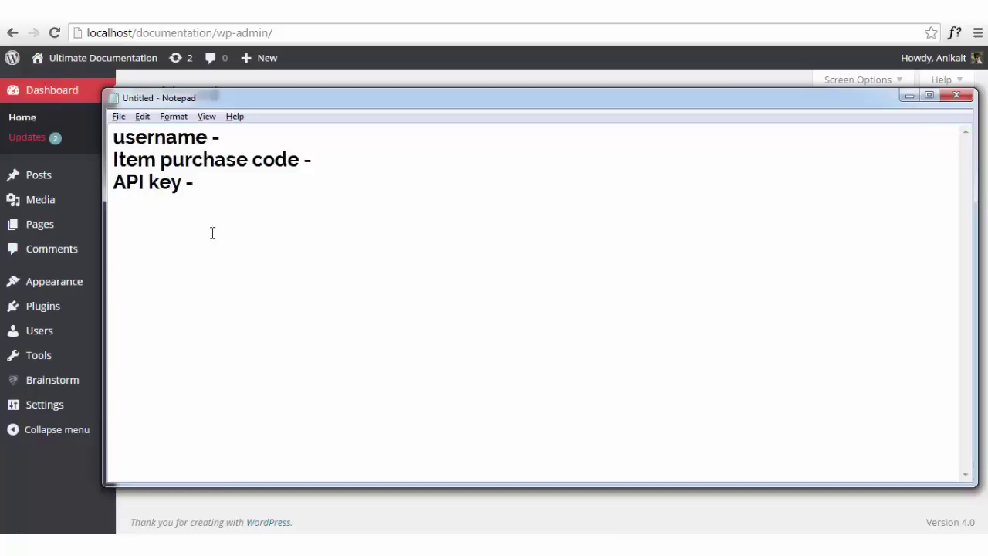
{"action": "left_click_drag", "start_coordinate": [202, 186], "coordinate": [88, 183]}
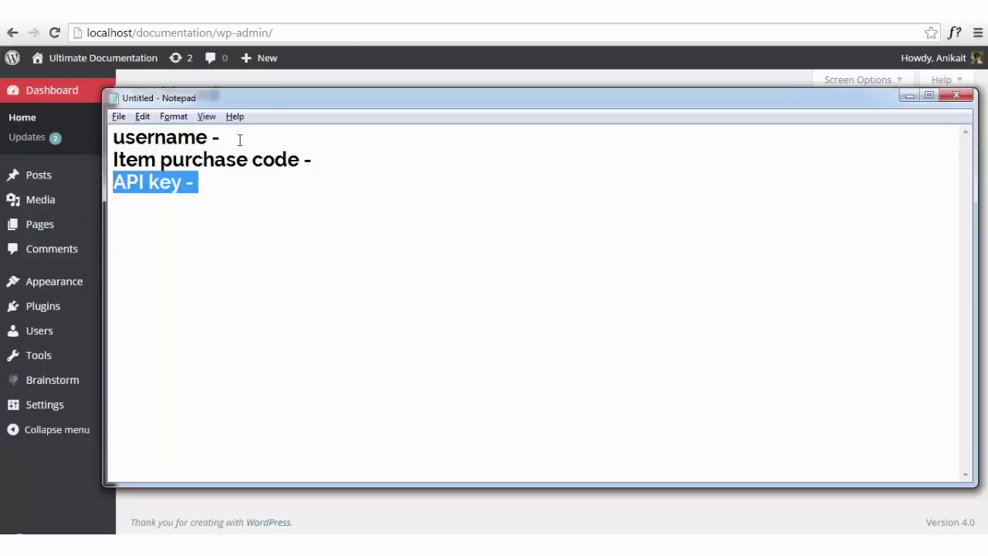
{"action": "left_click_drag", "start_coordinate": [239, 140], "coordinate": [113, 140]}
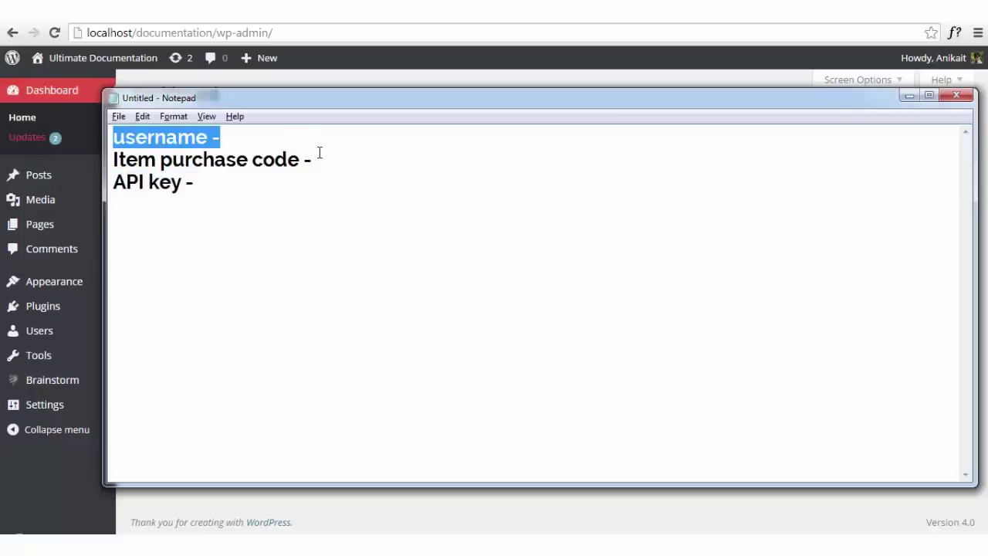
{"action": "left_click_drag", "start_coordinate": [329, 160], "coordinate": [111, 159]}
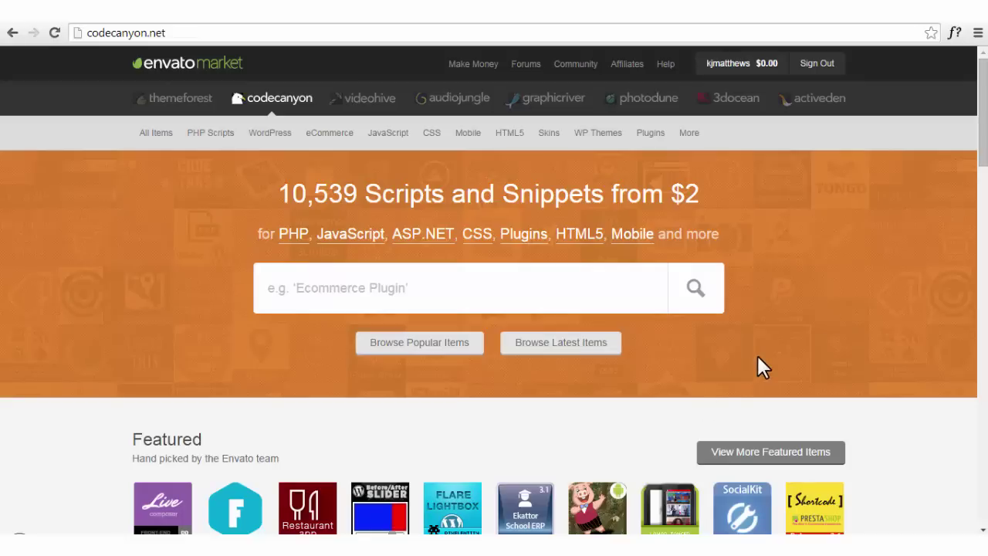
- Open the account's Profile page from the account menu on CodeCanyon
{"action": "left_click", "coordinate": [822, 301]}
{"action": "scroll", "coordinate": [827, 325], "scroll_direction": "down", "scroll_amount": 3}
{"action": "scroll", "coordinate": [827, 309], "scroll_direction": "up", "scroll_amount": 3}
{"action": "mouse_move", "coordinate": [728, 68]}
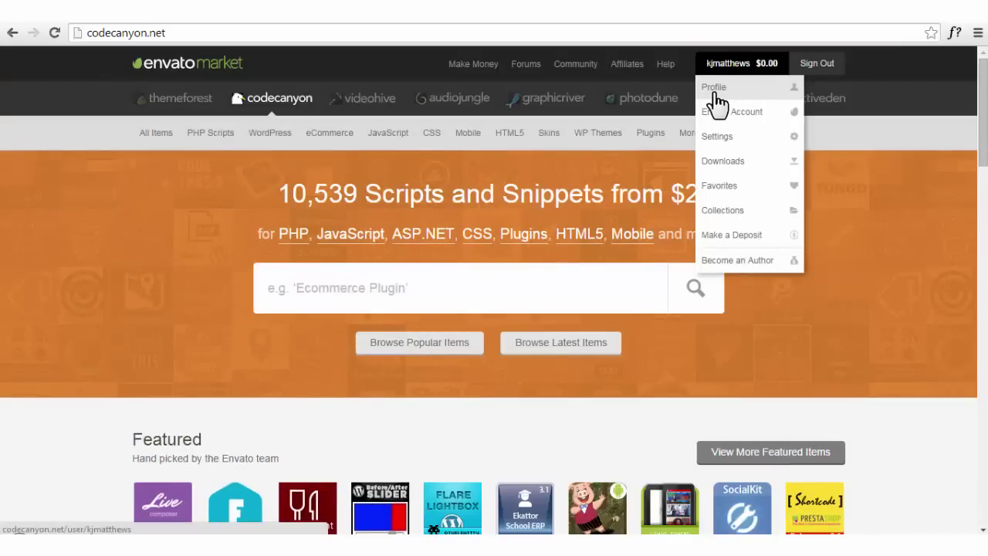
{"action": "left_click", "coordinate": [717, 93]}
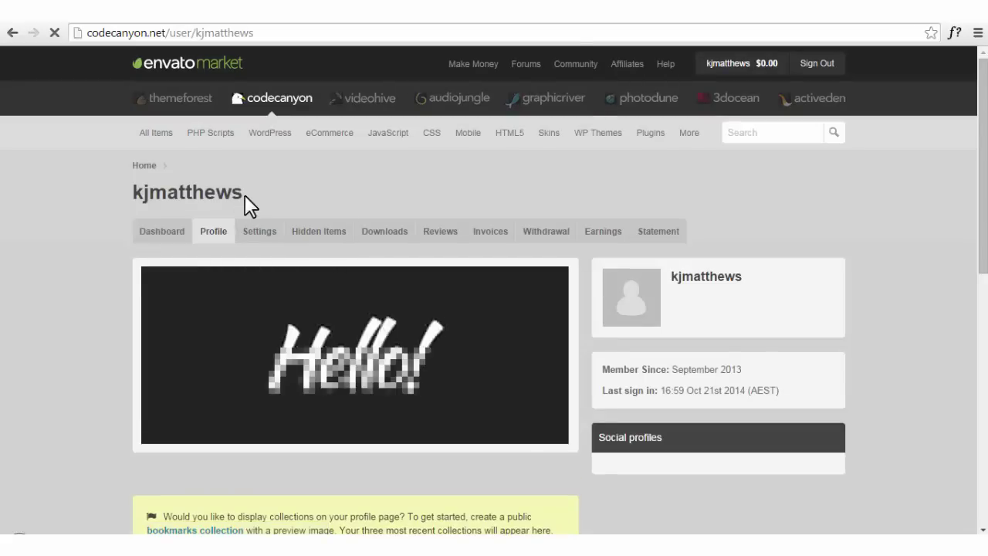
- Copy the username heading on the profile page to the clipboard
{"action": "left_click_drag", "start_coordinate": [244, 195], "coordinate": [132, 197]}
{"action": "right_click", "coordinate": [200, 196]}
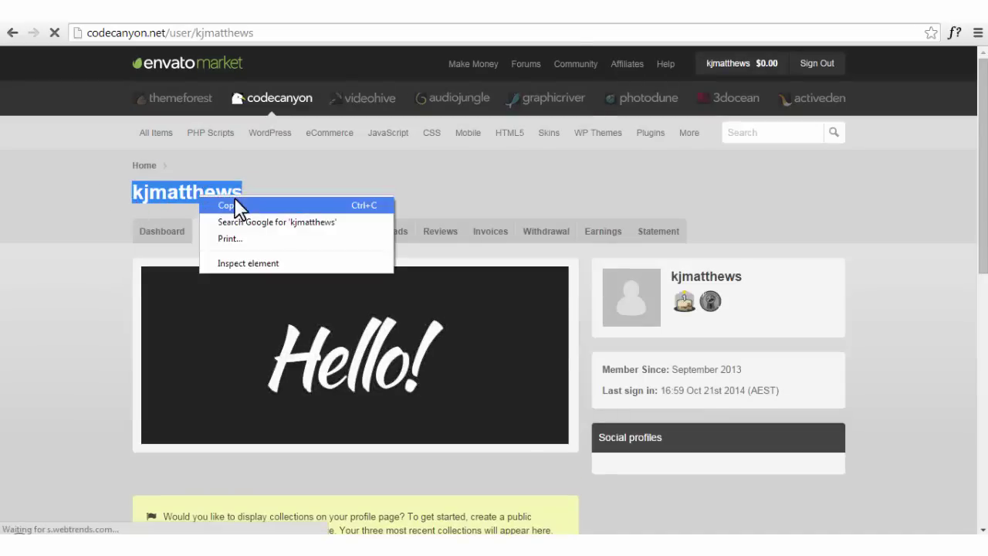
{"action": "left_click", "coordinate": [249, 204]}
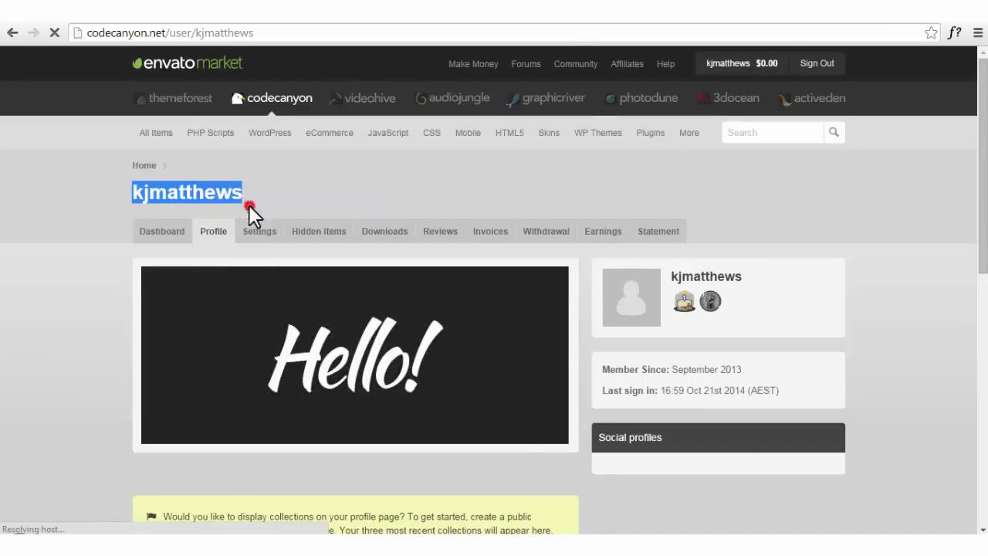
{"action": "left_click", "coordinate": [303, 177]}
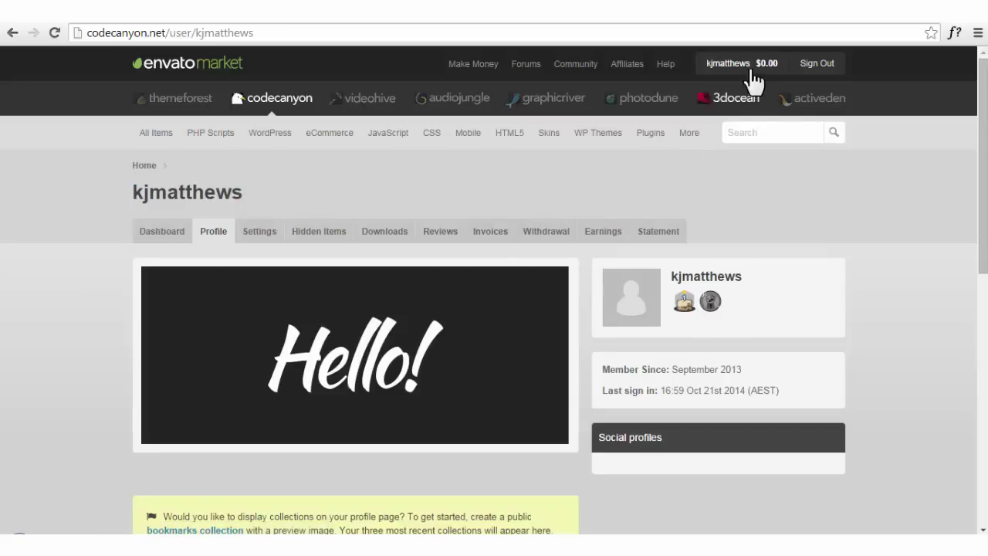
{"action": "mouse_move", "coordinate": [753, 78]}
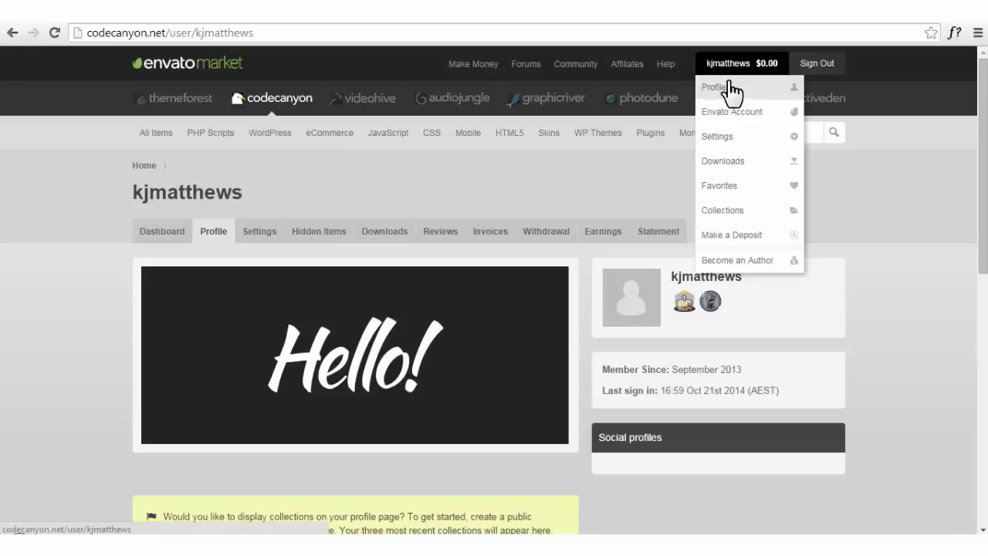
- Download the BrainstormForce product's license certificate and purchase code file from the Downloads page
{"action": "left_click", "coordinate": [730, 163]}
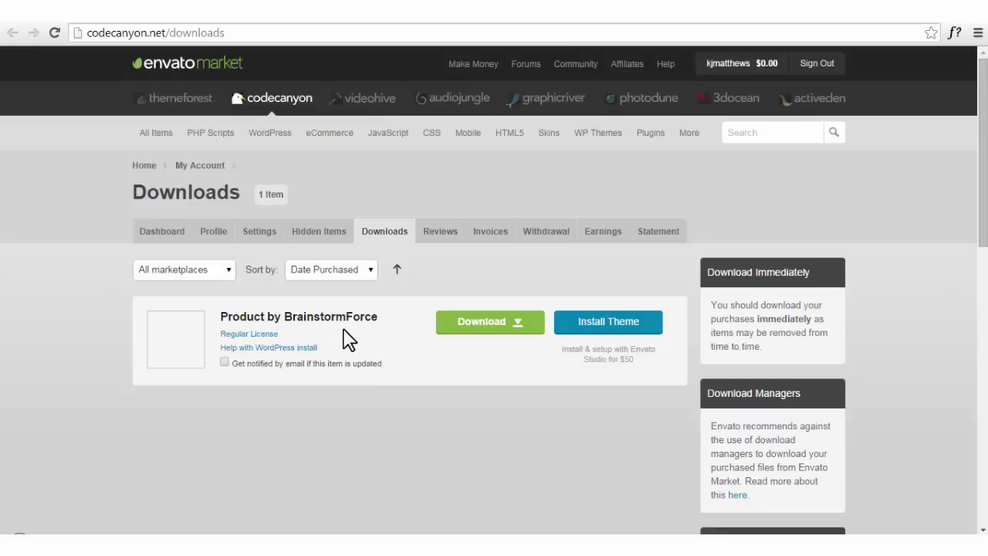
{"action": "left_click", "coordinate": [518, 324]}
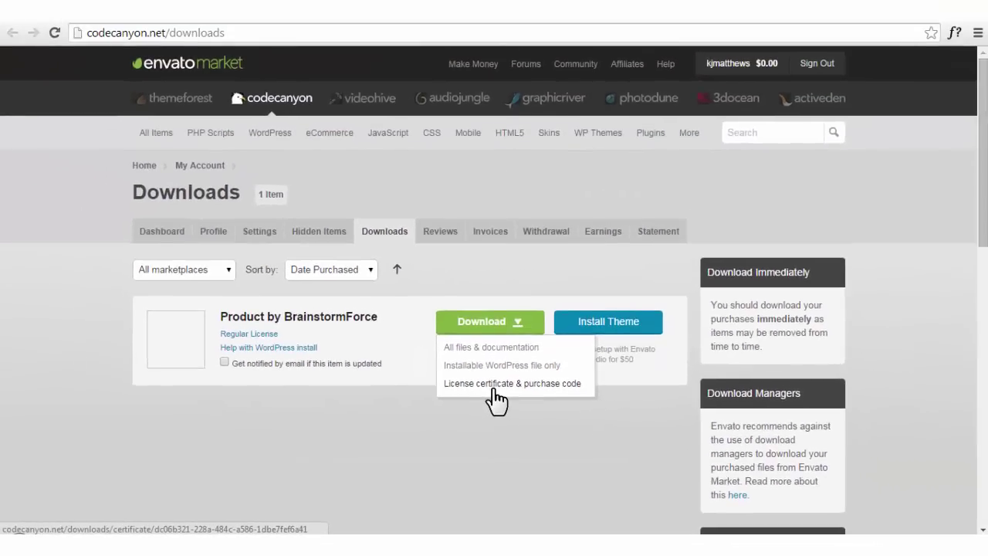
{"action": "left_click", "coordinate": [495, 386]}
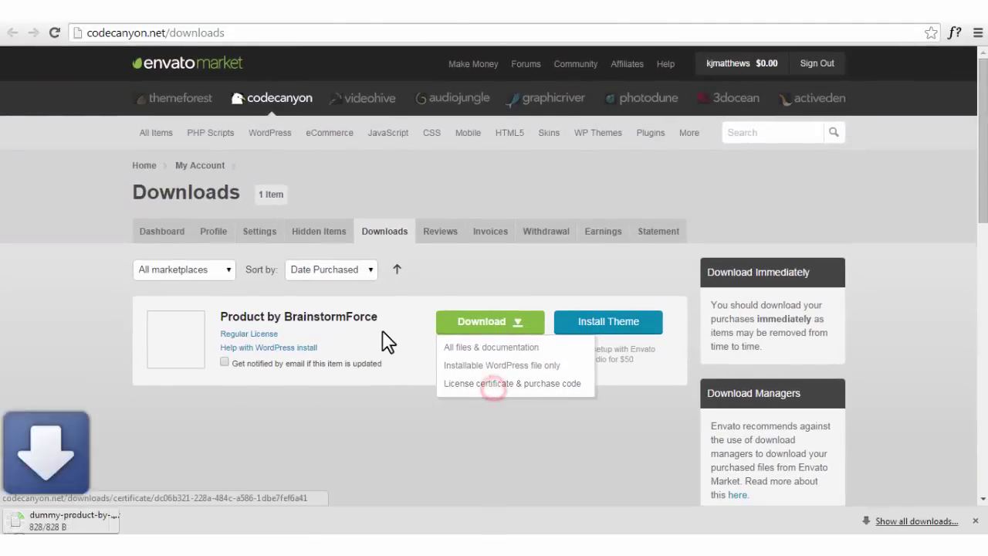
{"action": "left_click", "coordinate": [231, 454]}
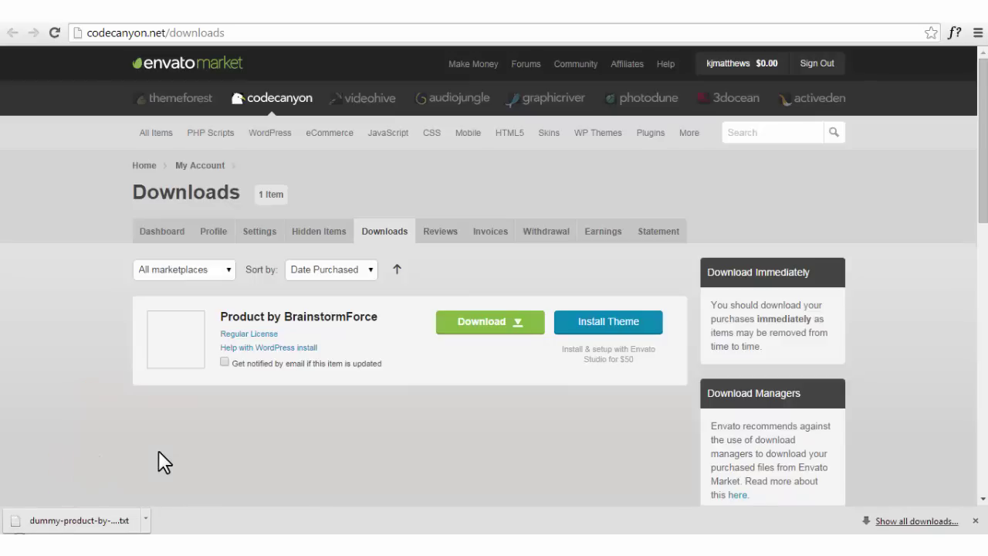
- Open the downloaded license file, highlight the Item Purchase Code, then minimize Notepad
{"action": "left_click", "coordinate": [91, 522]}
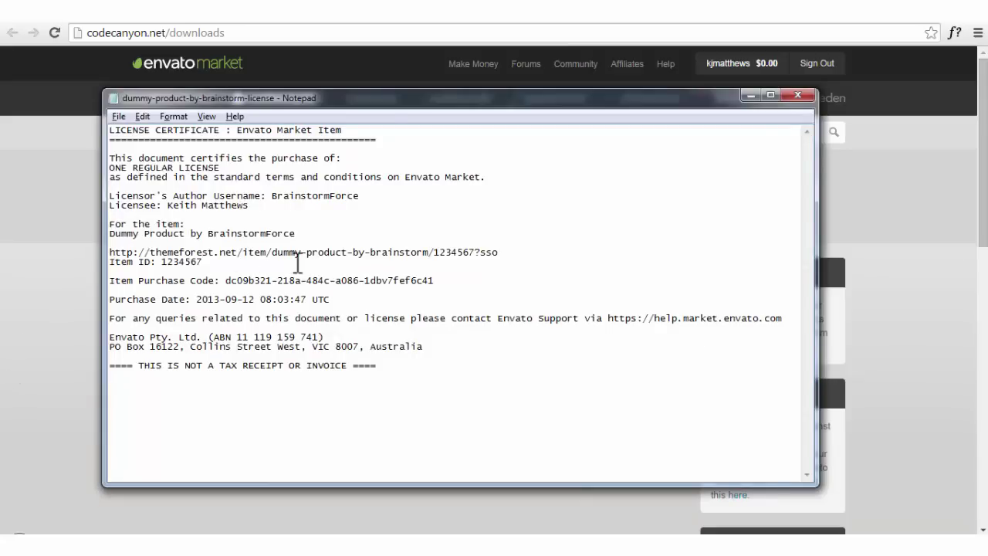
{"action": "left_click_drag", "start_coordinate": [439, 281], "coordinate": [223, 281]}
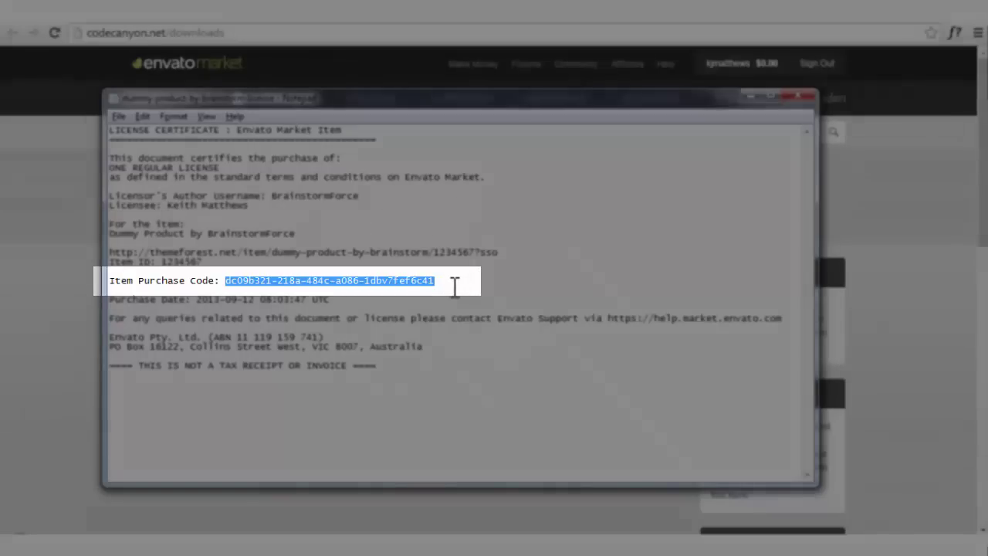
{"action": "left_click", "coordinate": [454, 288]}
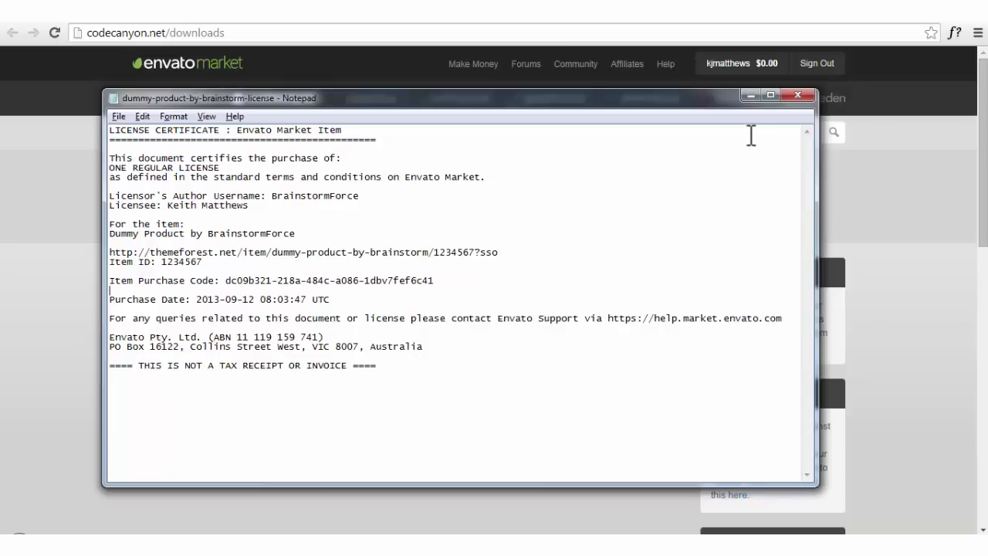
{"action": "left_click", "coordinate": [751, 96]}
- Go to the account Settings and open the API Keys section
{"action": "mouse_move", "coordinate": [754, 77]}
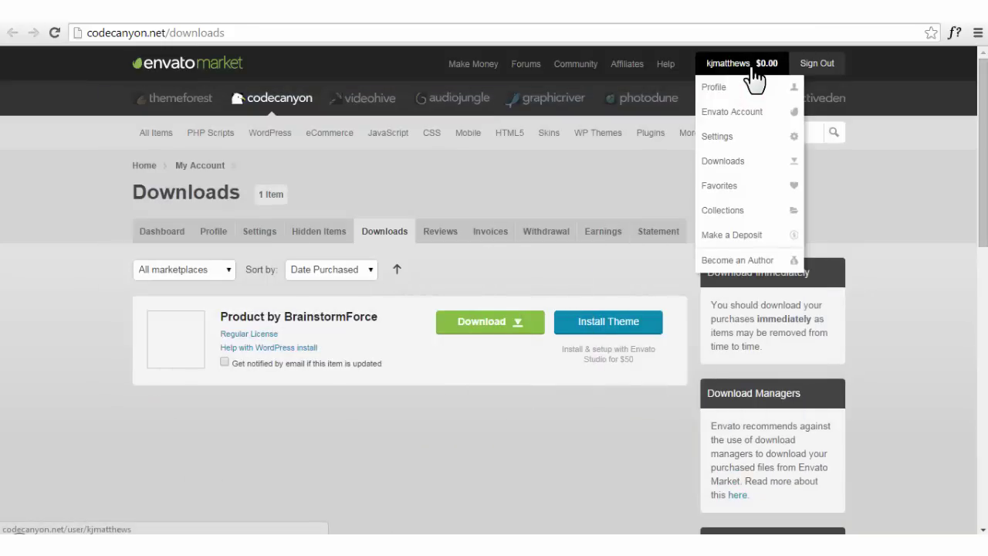
{"action": "left_click", "coordinate": [747, 144]}
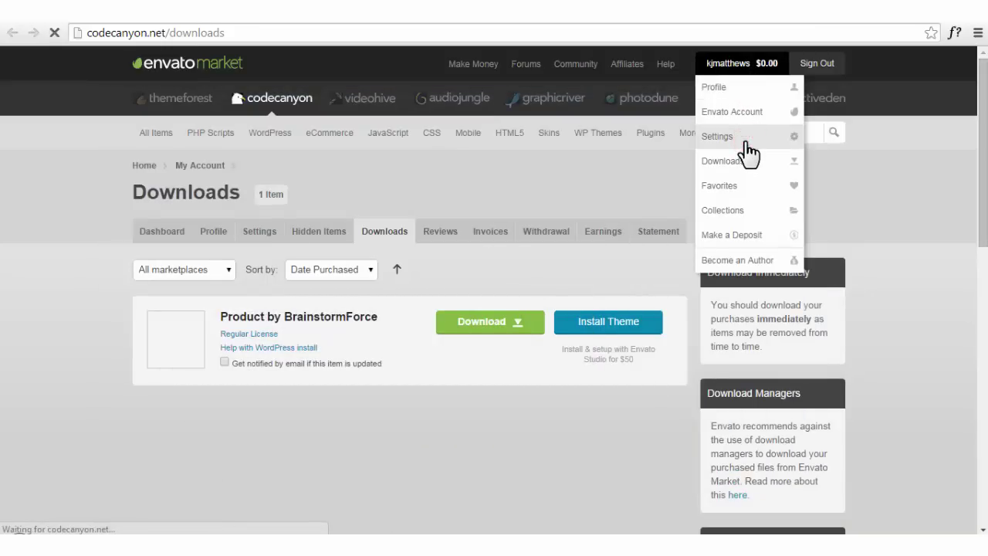
{"action": "scroll", "coordinate": [687, 318], "scroll_direction": "down", "scroll_amount": 2}
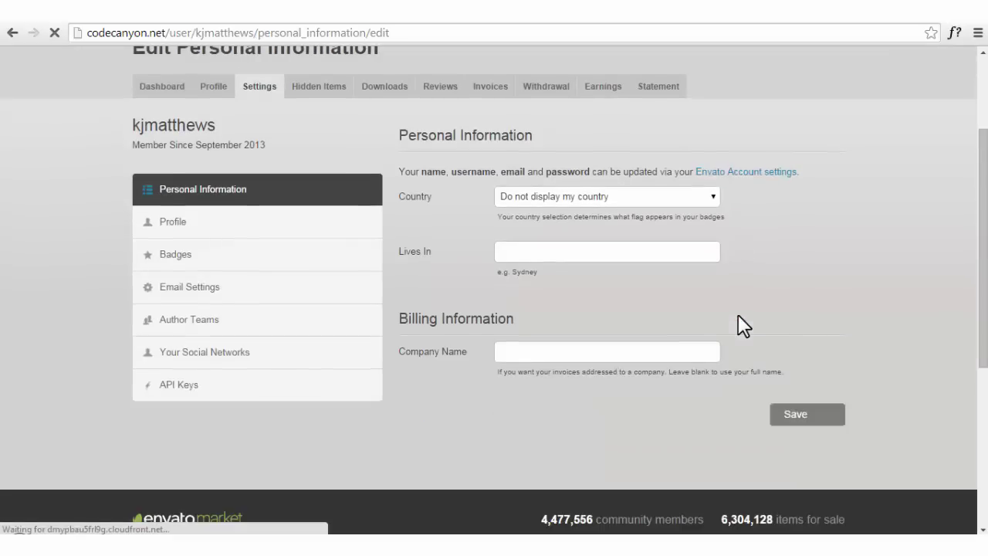
{"action": "left_click", "coordinate": [181, 389]}
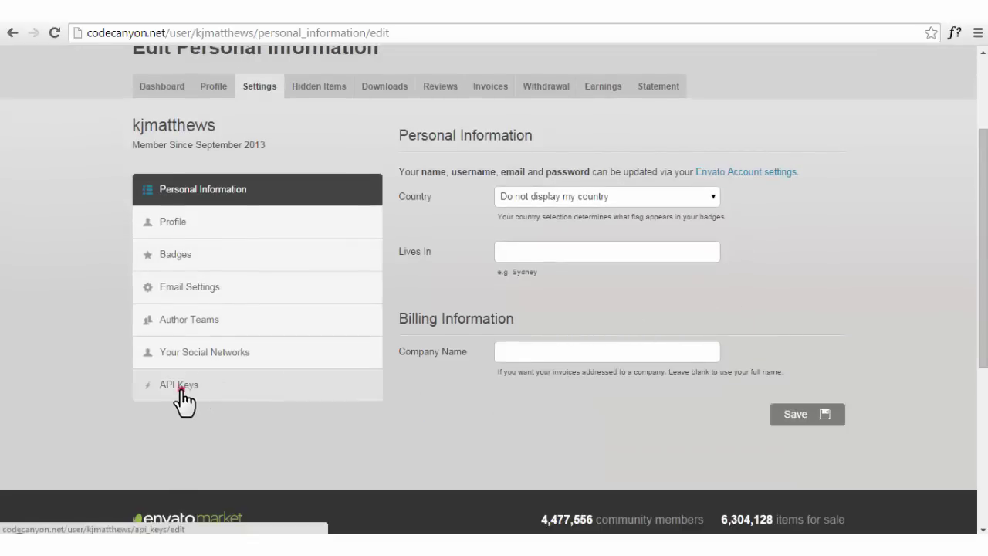
{"action": "scroll", "coordinate": [388, 346], "scroll_direction": "down", "scroll_amount": 1}
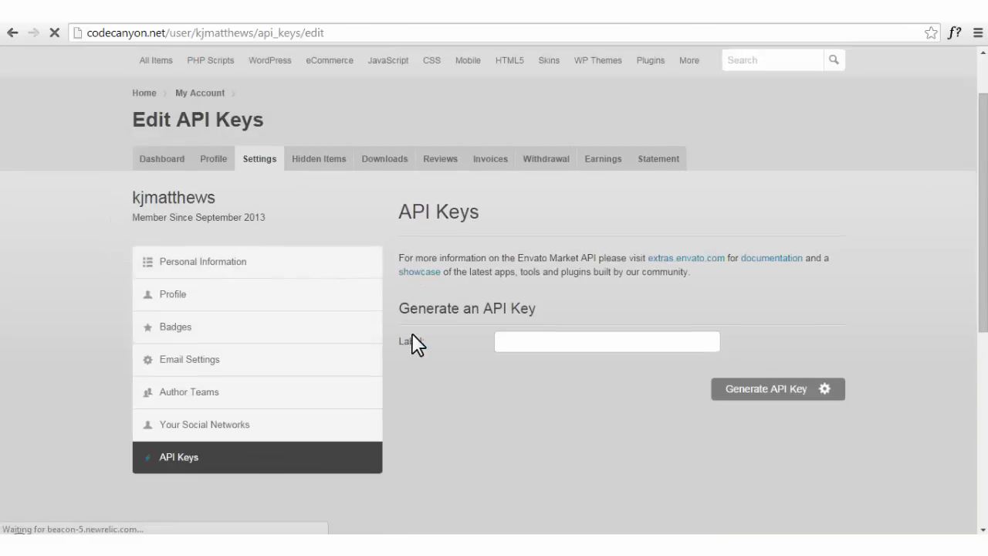
{"action": "scroll", "coordinate": [414, 335], "scroll_direction": "down", "scroll_amount": 1}
- Generate a new API key with the label BSF
{"action": "left_click", "coordinate": [580, 274]}
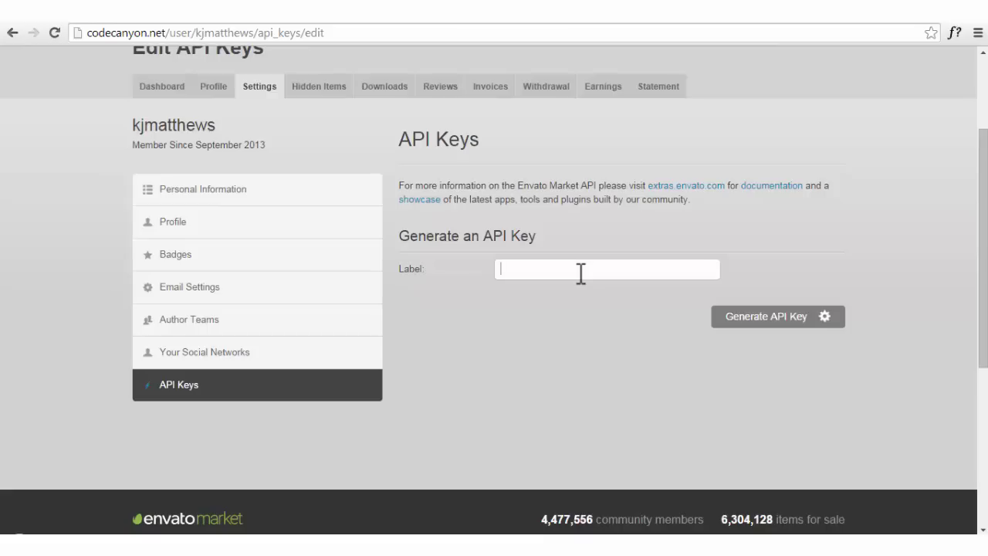
{"action": "type", "text": "BSF"}
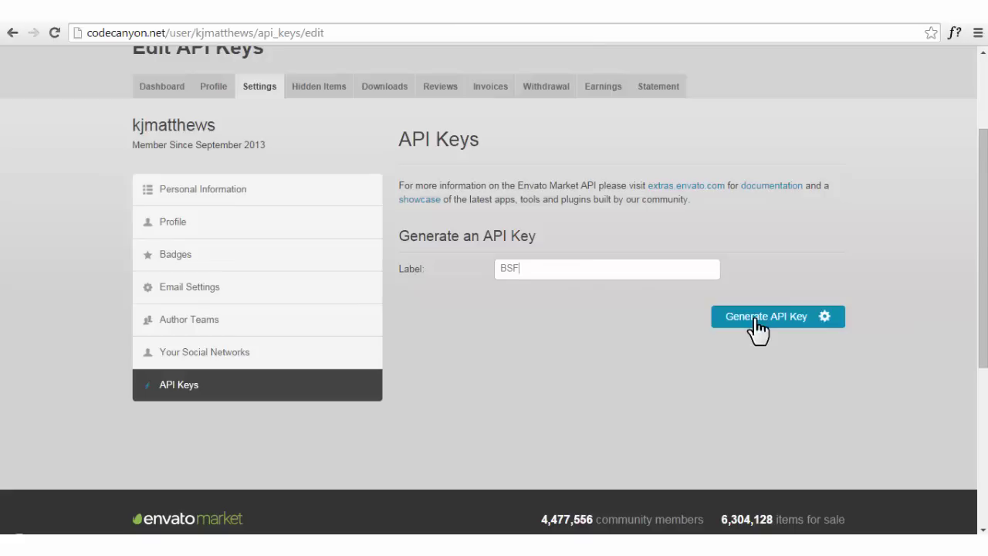
{"action": "left_click", "coordinate": [796, 334]}
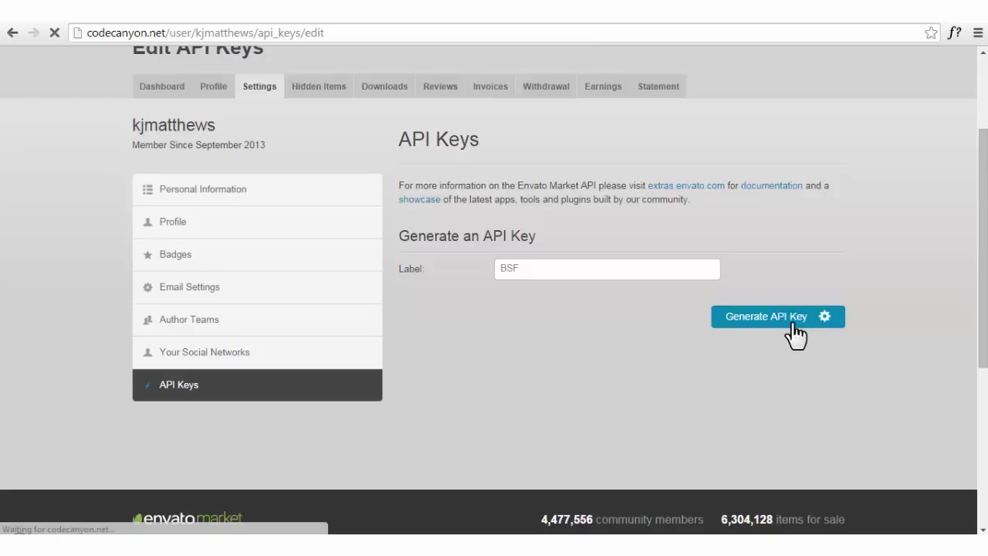
- Copy the newly generated BSF API key to the clipboard
{"action": "scroll", "coordinate": [792, 321], "scroll_direction": "down", "scroll_amount": 4}
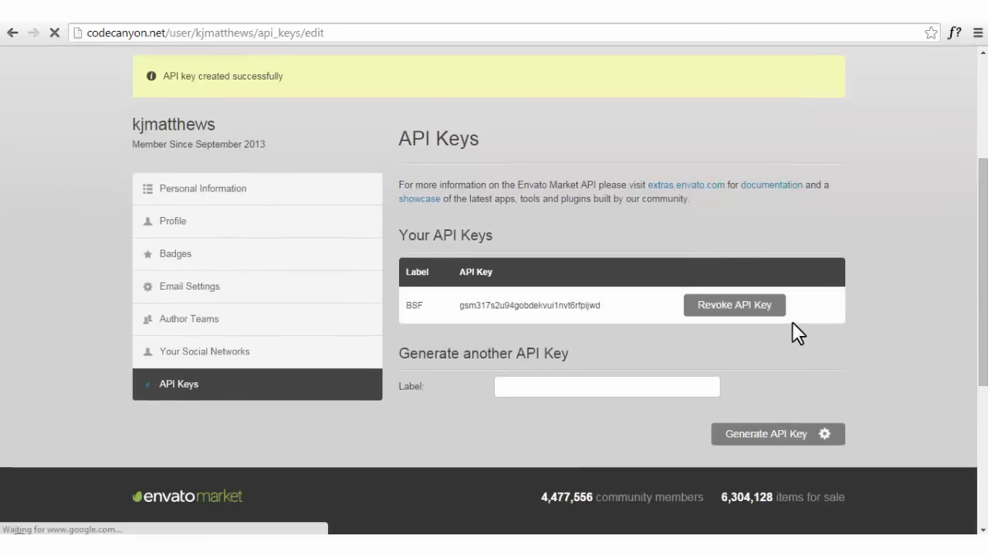
{"action": "left_click_drag", "start_coordinate": [606, 233], "coordinate": [460, 233]}
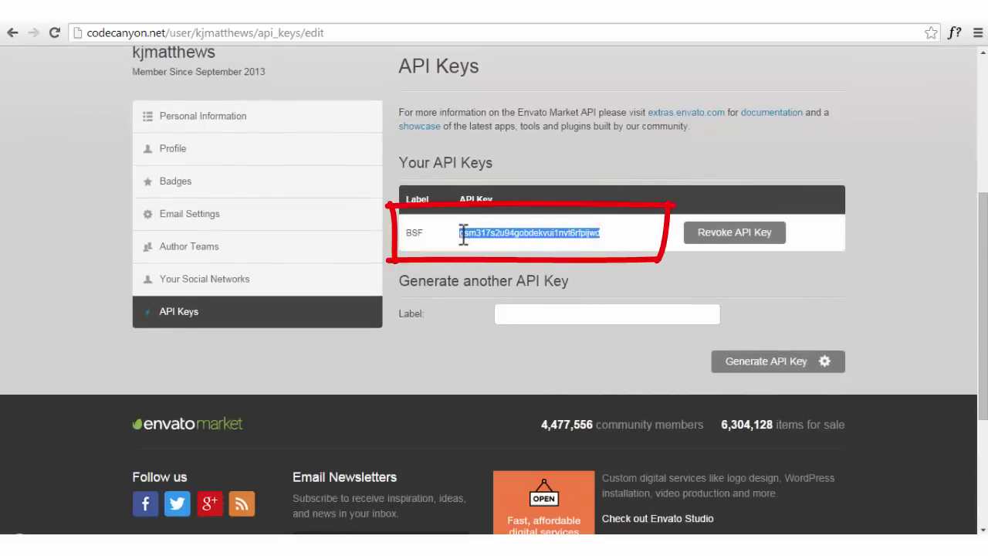
{"action": "right_click", "coordinate": [516, 236]}
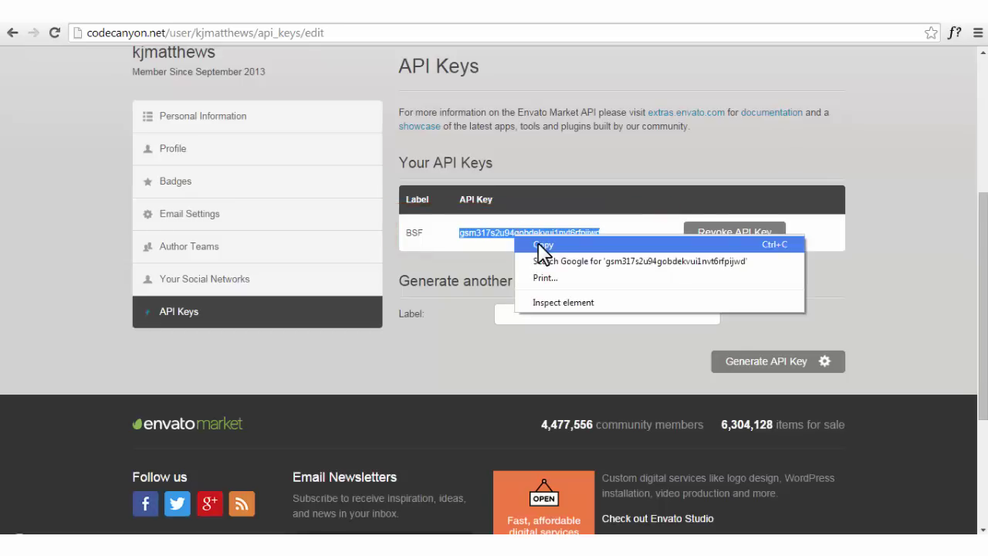
{"action": "left_click", "coordinate": [542, 244]}
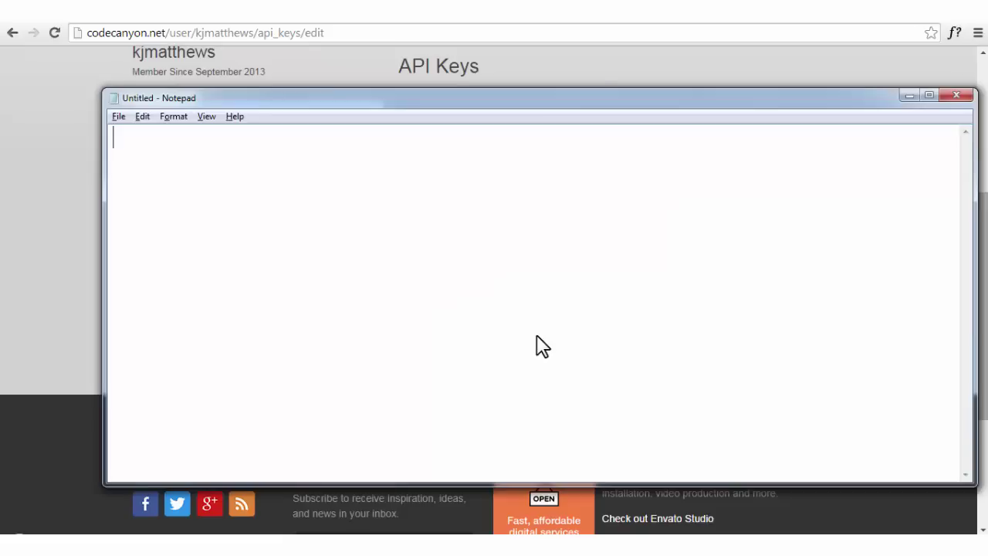
- Type the labels 'username', 'Item purchase code' and 'API key' on three separate lines
{"action": "type", "text": "username"}
{"action": "key", "text": "Return"}
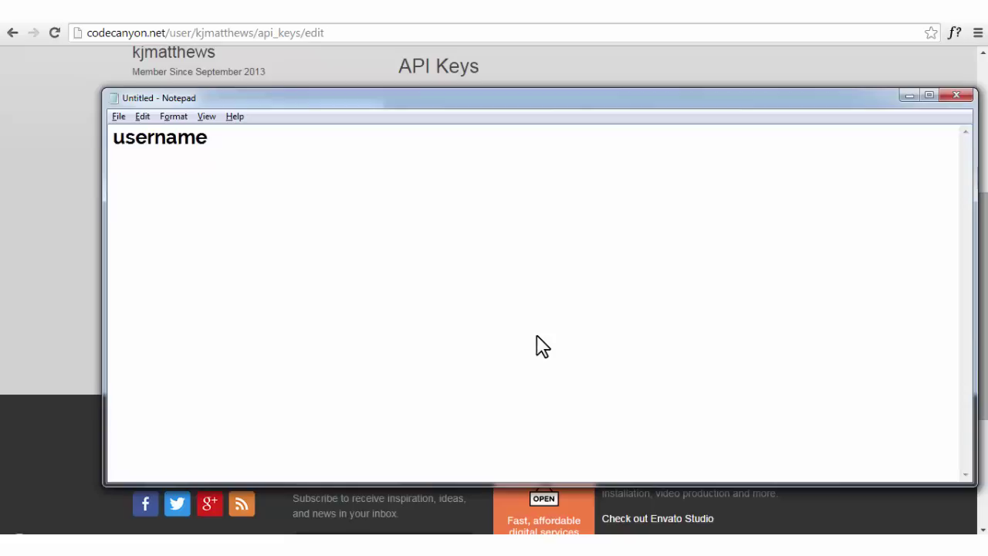
{"action": "type", "text": "Item purchase code"}
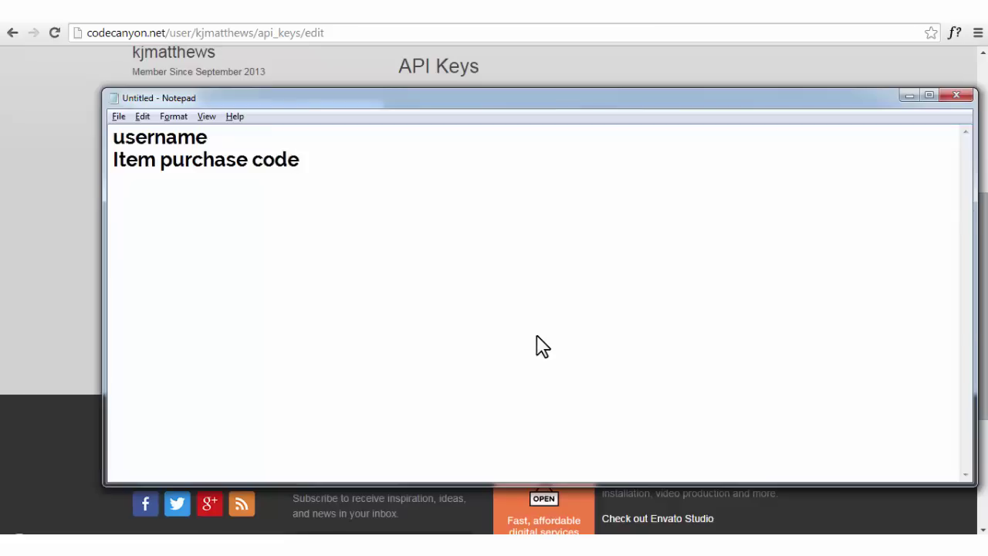
{"action": "key", "text": "Return"}
{"action": "type", "text": "API key -"}
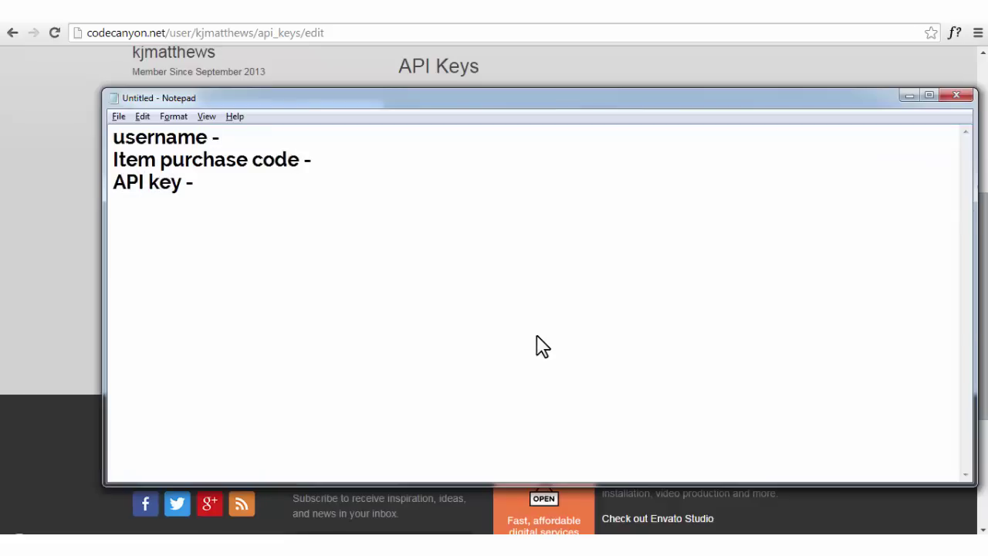
{"action": "left_click", "coordinate": [910, 95]}
{"action": "scroll", "coordinate": [641, 325], "scroll_direction": "up", "scroll_amount": 4}
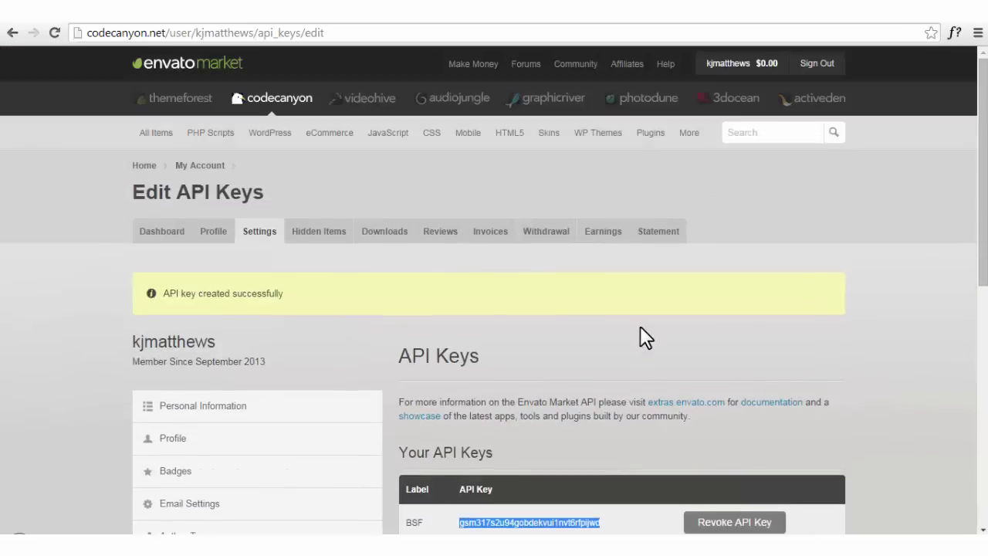
{"action": "mouse_move", "coordinate": [638, 142]}
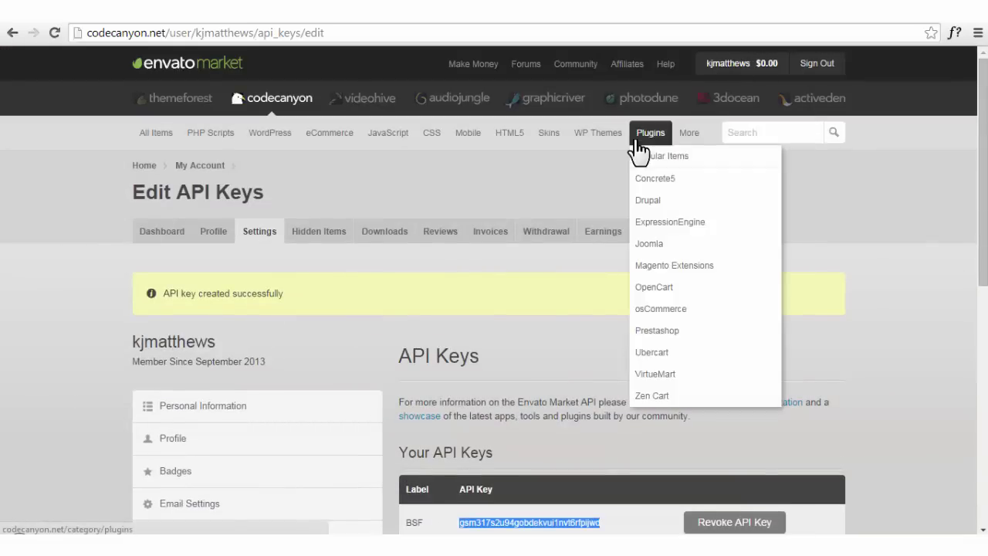